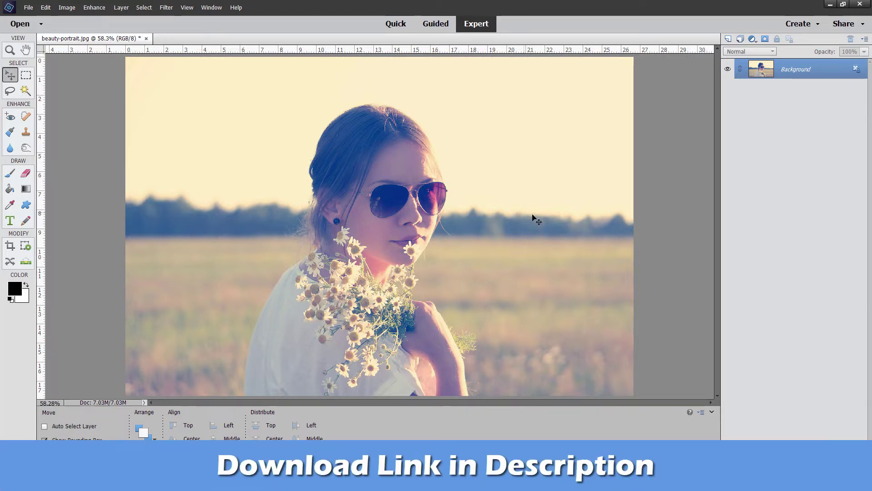
Step: Open the Guided Color 'Remove a Color Cast' edit on the sunlit portrait
{"action": "left_click", "coordinate": [435, 23]}
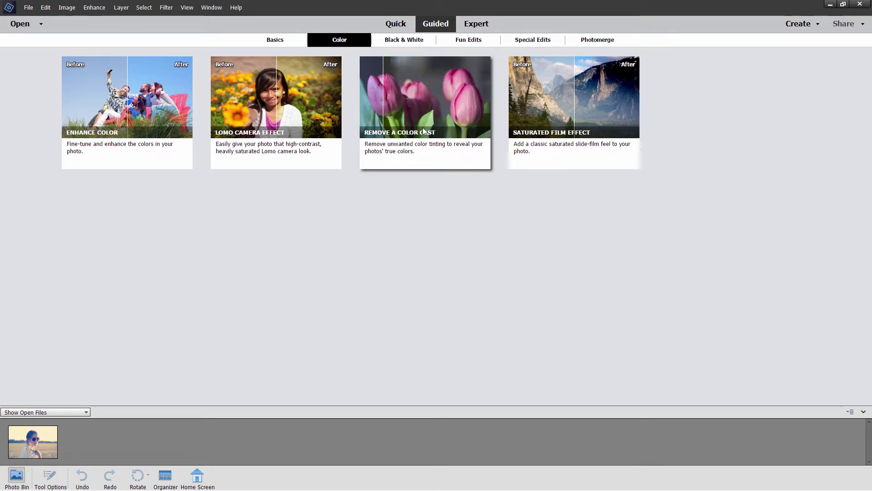
{"action": "left_click", "coordinate": [421, 111]}
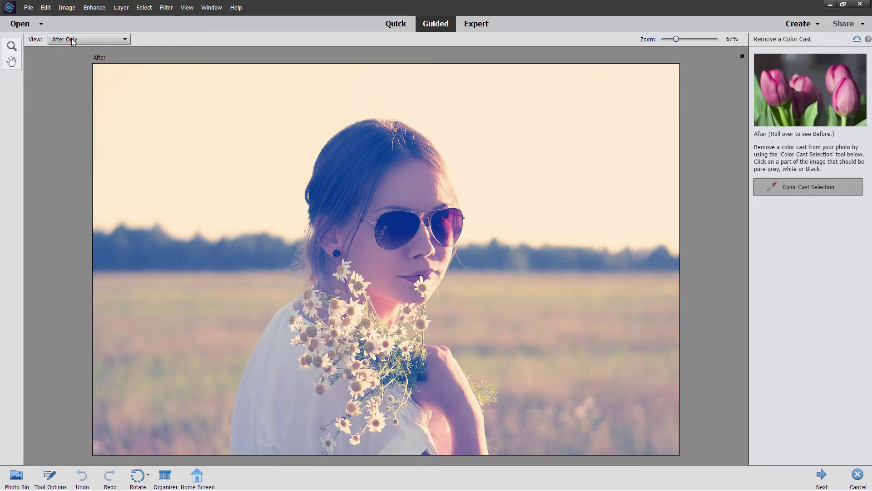
Step: Set the guided edit's View to Before & After - Horizontal to compare the correction
{"action": "left_click", "coordinate": [58, 41]}
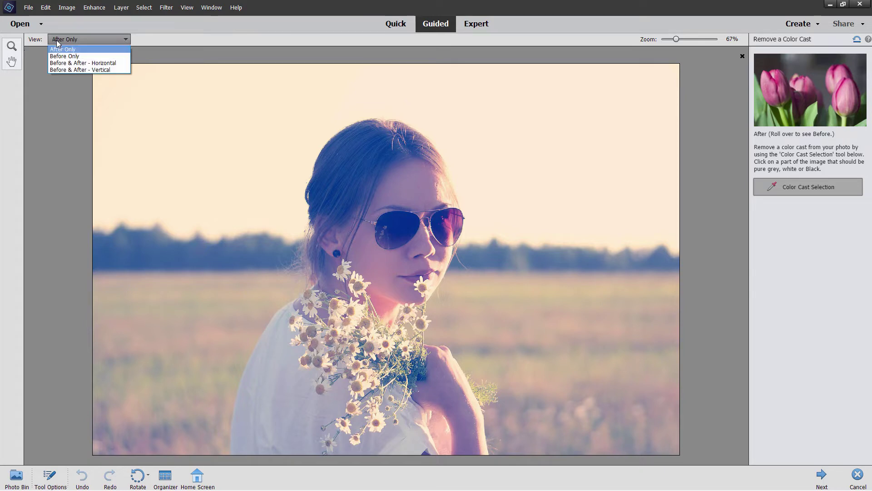
{"action": "left_click", "coordinate": [64, 63]}
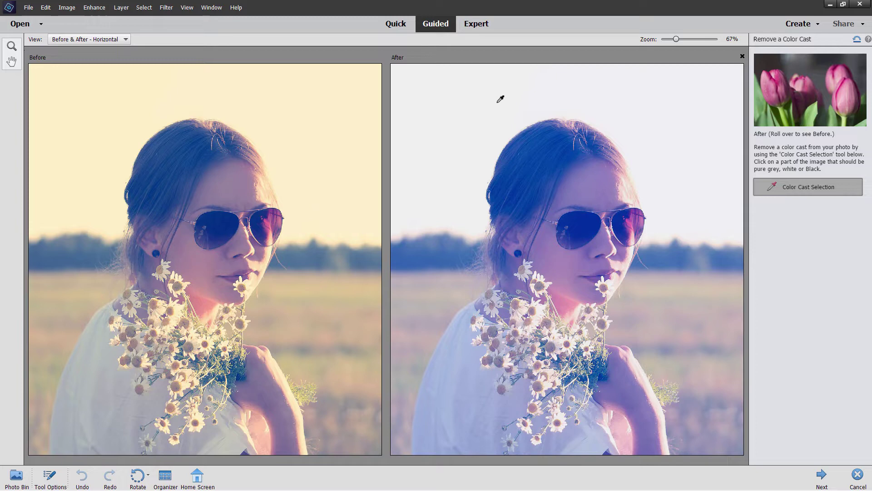
Step: Cancel the guided edit, then in Expert mode preview Remove Color Cast by sampling the sky
{"action": "left_click", "coordinate": [860, 477]}
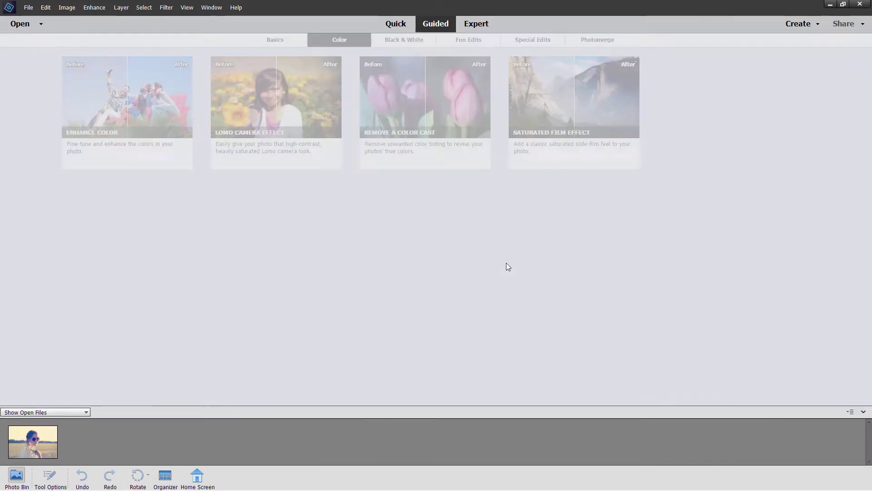
{"action": "left_click", "coordinate": [479, 24]}
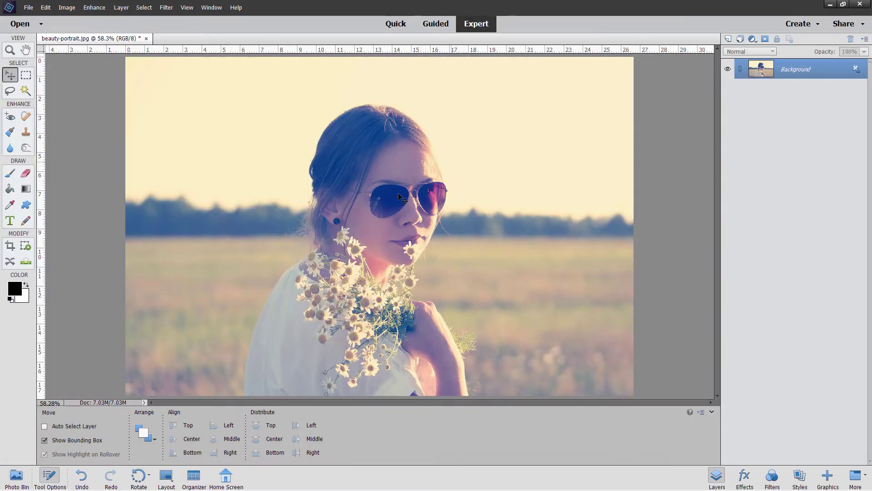
{"action": "left_click", "coordinate": [95, 7]}
{"action": "mouse_move", "coordinate": [125, 98]}
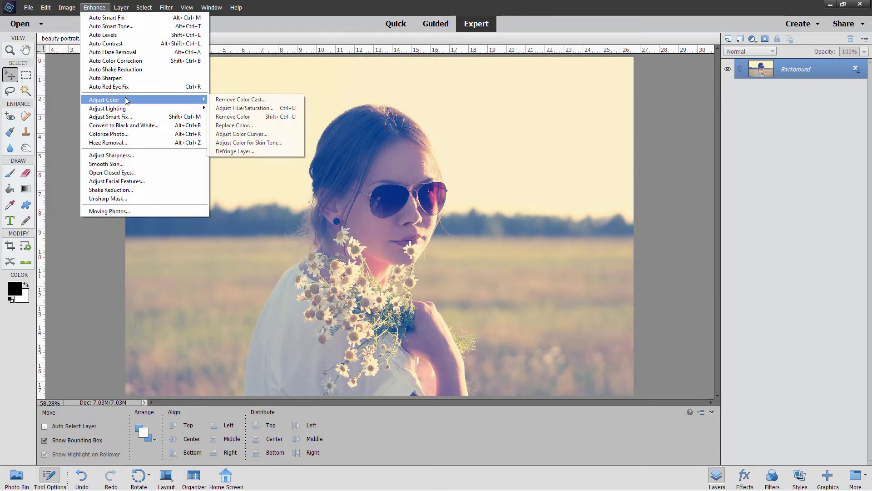
{"action": "left_click", "coordinate": [229, 103]}
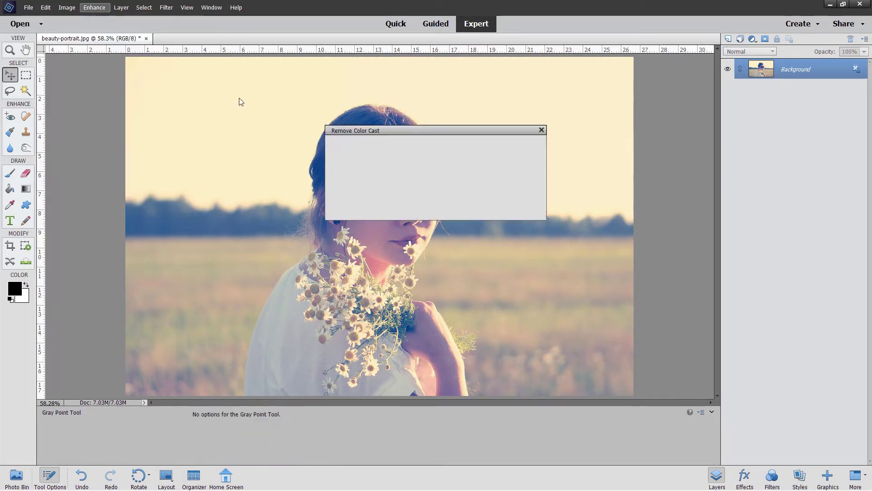
{"action": "left_click_drag", "start_coordinate": [445, 133], "coordinate": [602, 170]}
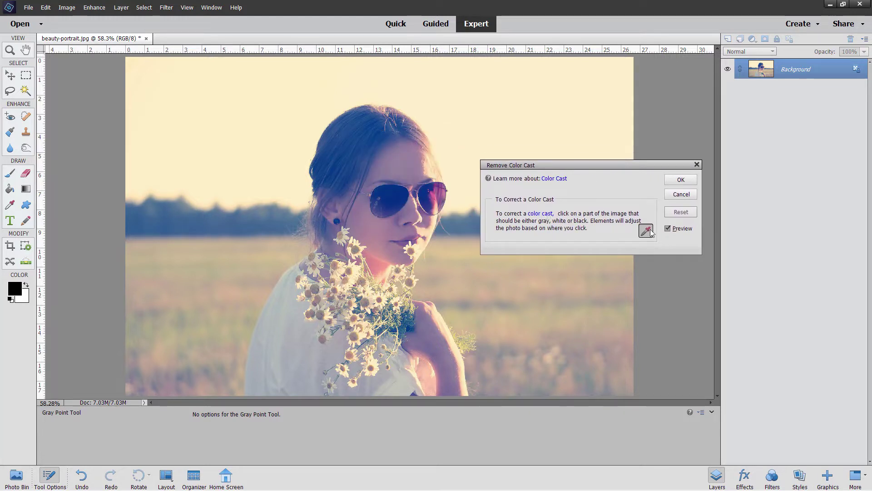
{"action": "left_click", "coordinate": [486, 105]}
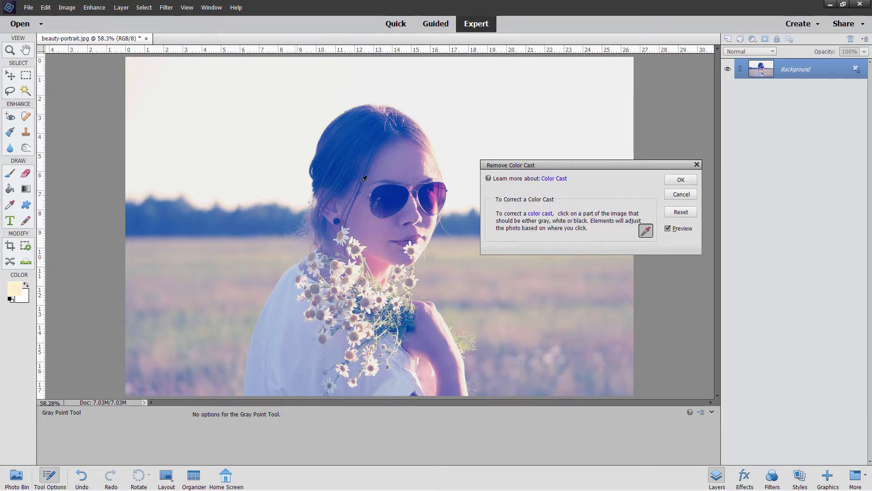
Step: Cancel the Remove Color Cast preview and duplicate the Background layer as Background copy
{"action": "left_click", "coordinate": [678, 193]}
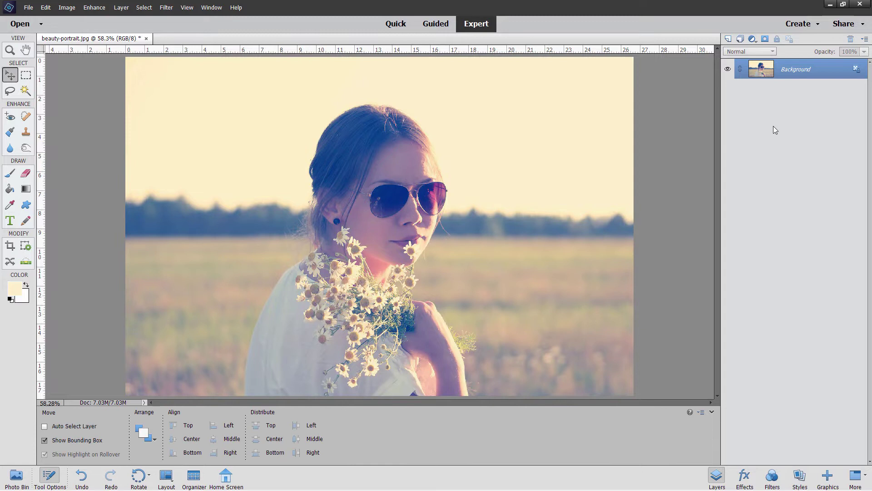
{"action": "right_click", "coordinate": [791, 76]}
{"action": "left_click", "coordinate": [803, 94]}
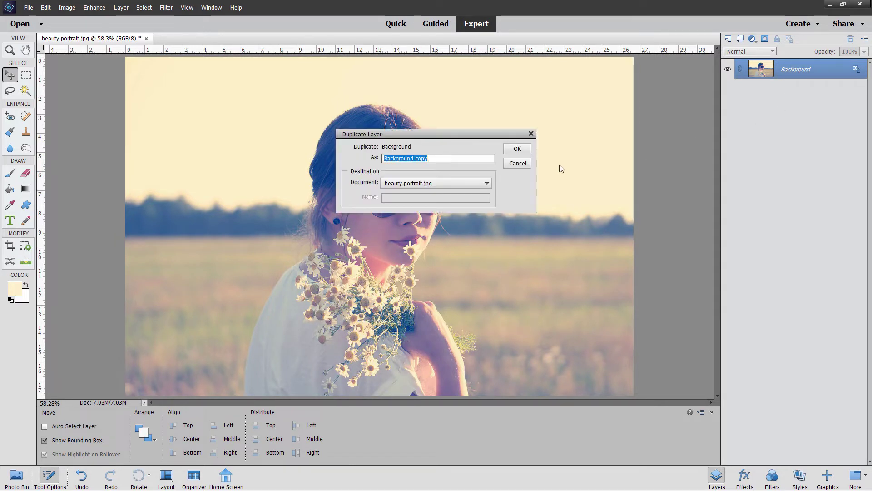
{"action": "left_click", "coordinate": [517, 149]}
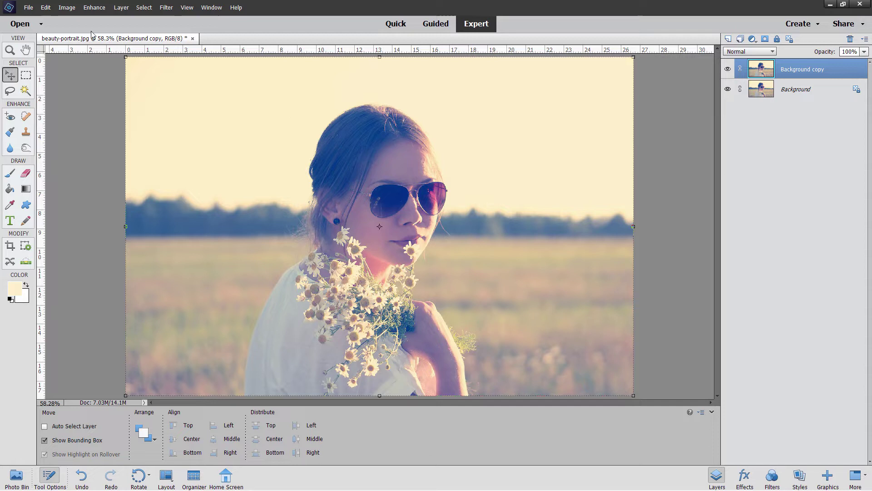
Step: On Background copy, run Remove Color Cast, trying the white dress but settling on sampling the sky
{"action": "left_click", "coordinate": [94, 7]}
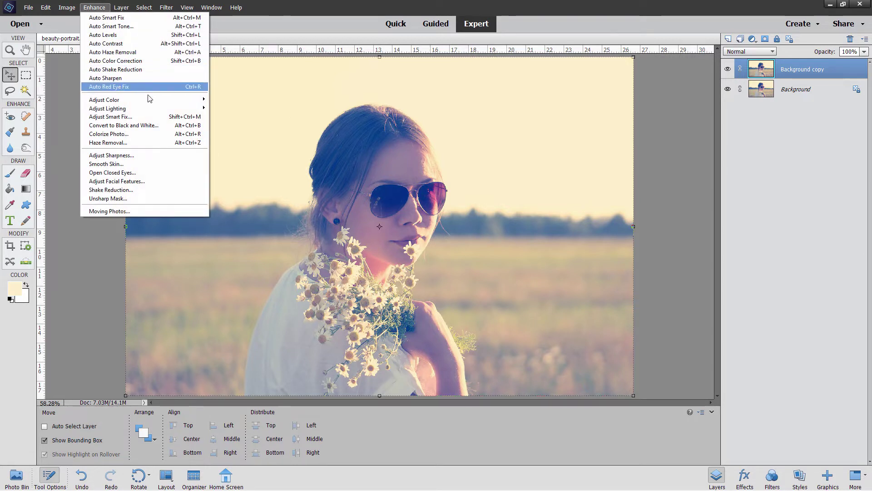
{"action": "mouse_move", "coordinate": [149, 97]}
{"action": "left_click", "coordinate": [230, 101]}
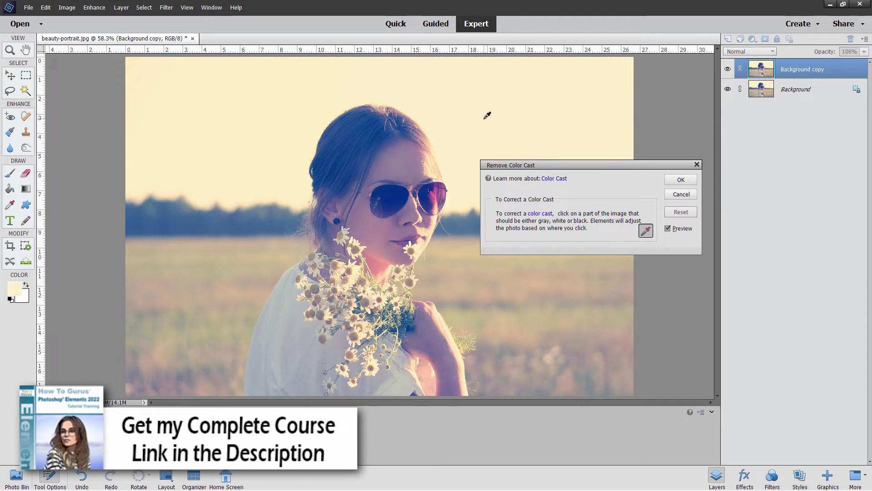
{"action": "left_click", "coordinate": [508, 118]}
{"action": "left_click", "coordinate": [681, 212]}
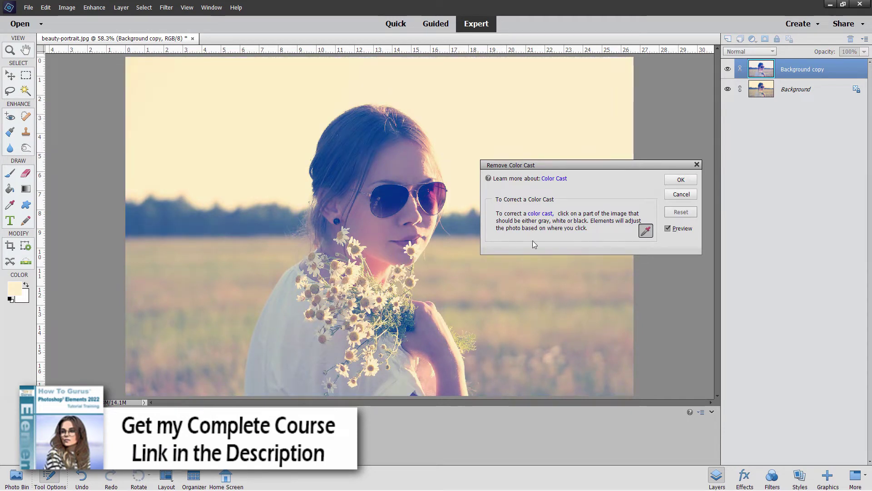
{"action": "left_click", "coordinate": [402, 376]}
{"action": "left_click", "coordinate": [403, 374]}
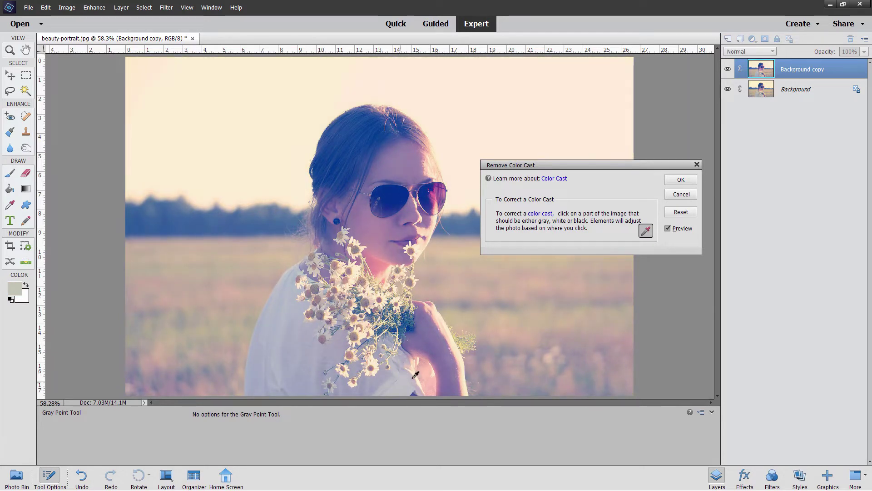
{"action": "left_click", "coordinate": [680, 212]}
{"action": "left_click", "coordinate": [491, 120]}
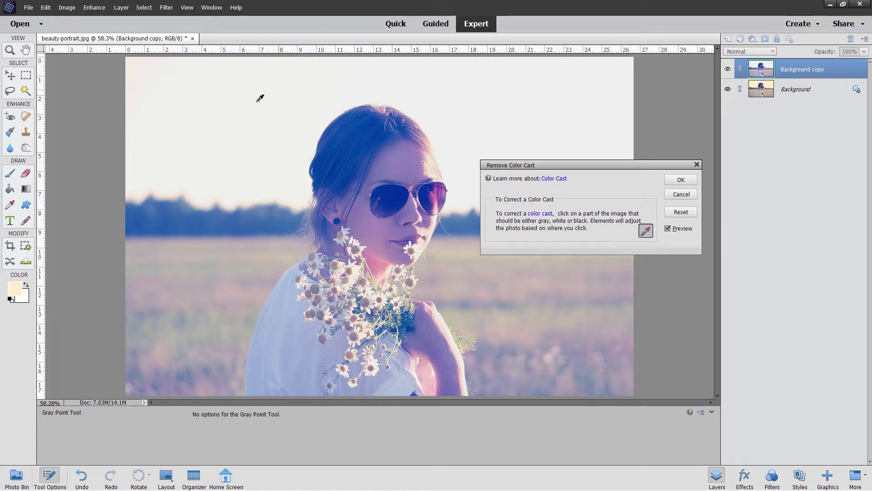
Step: Apply the correction, toggle Background copy to compare, leave it hidden, and select Background
{"action": "left_click", "coordinate": [681, 179]}
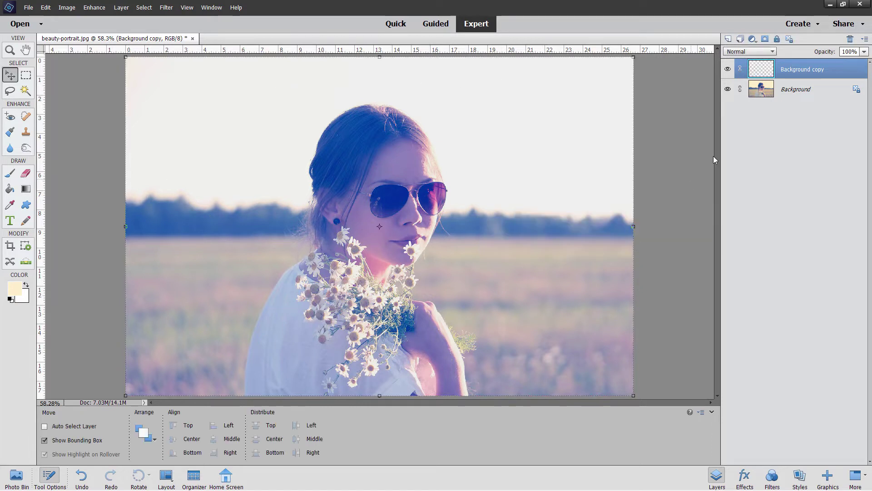
{"action": "left_click", "coordinate": [727, 69]}
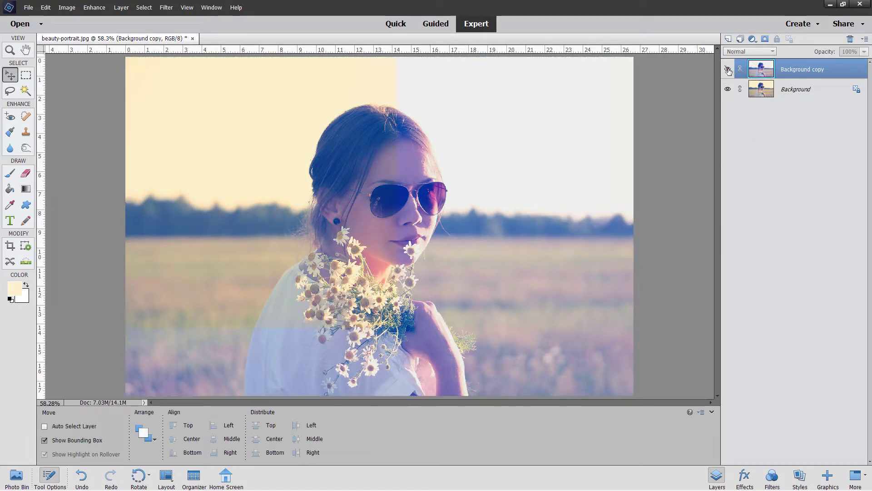
{"action": "left_click", "coordinate": [728, 69]}
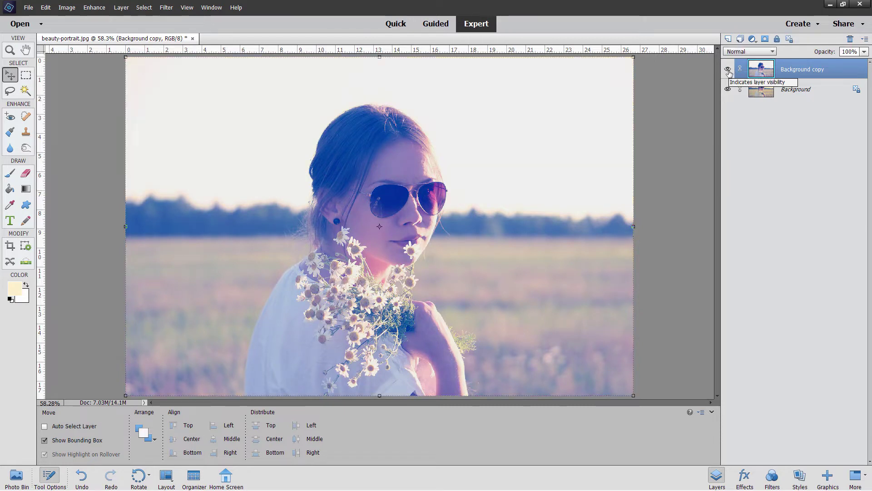
{"action": "left_click", "coordinate": [727, 69]}
{"action": "left_click", "coordinate": [727, 70]}
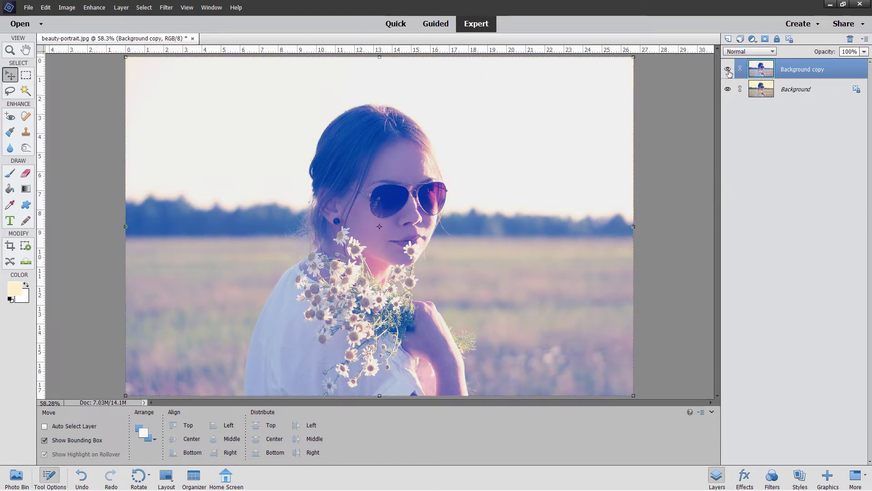
{"action": "left_click", "coordinate": [727, 71]}
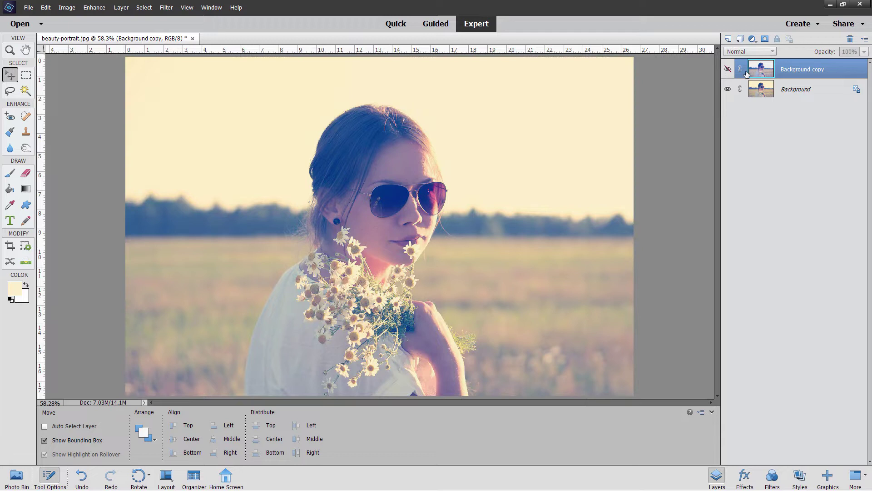
{"action": "left_click", "coordinate": [799, 93]}
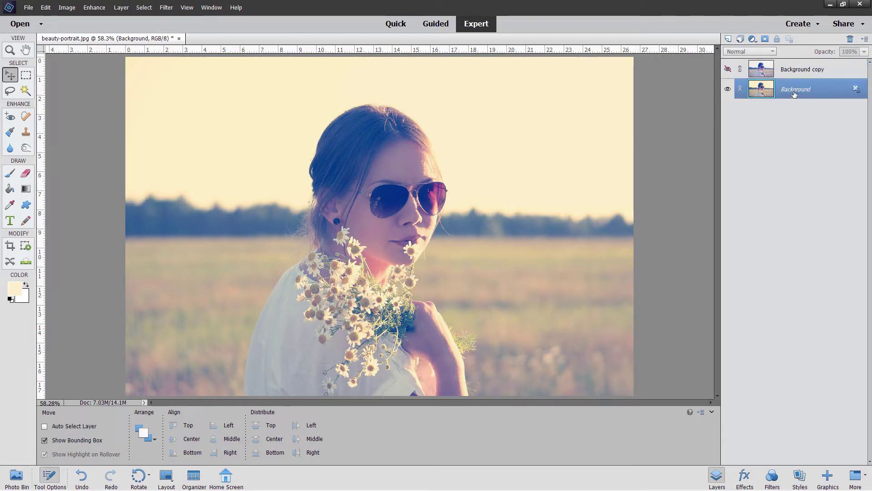
Step: Duplicate Background again and drag Background copy 2 to the top of the stack
{"action": "right_click", "coordinate": [794, 94]}
{"action": "left_click", "coordinate": [823, 114]}
{"action": "left_click", "coordinate": [522, 151]}
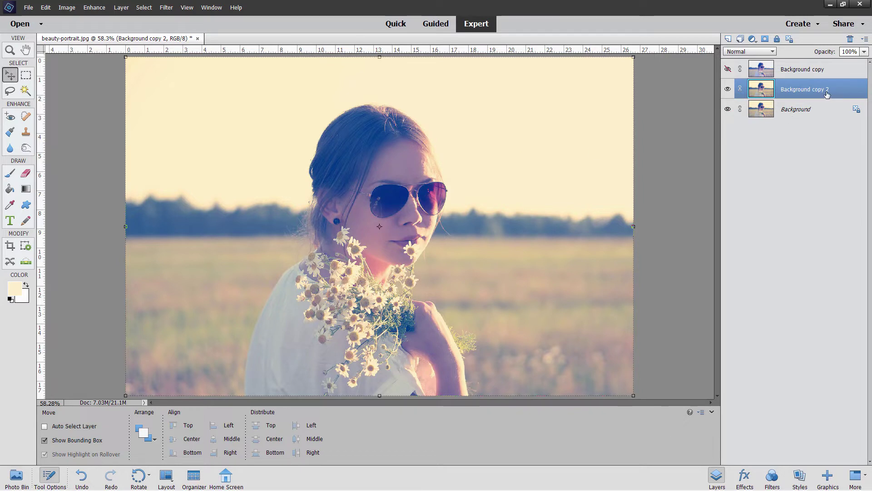
{"action": "left_click_drag", "start_coordinate": [833, 89], "coordinate": [804, 69]}
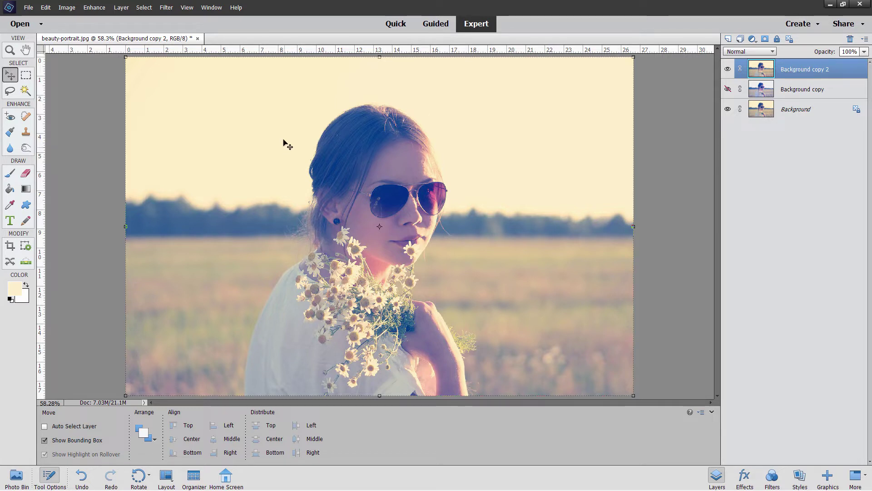
Step: Add a Hue/Saturation adjustment layer clipped to the layer below
{"action": "left_click", "coordinate": [122, 7]}
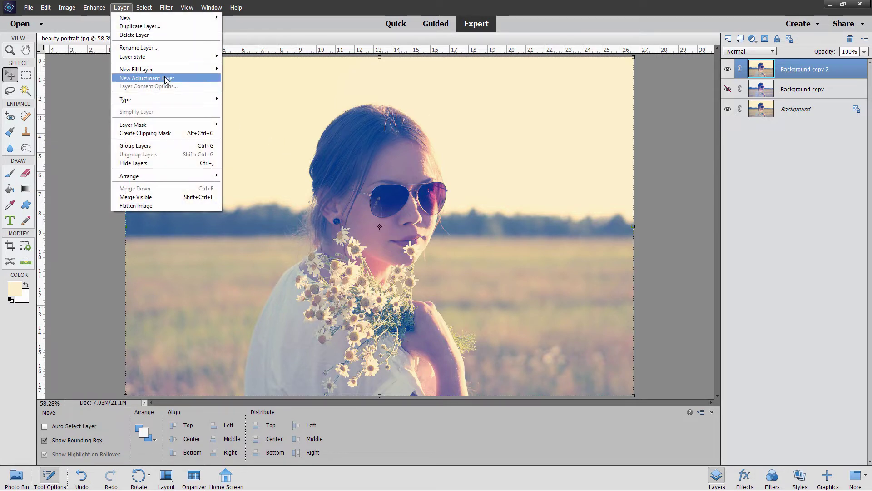
{"action": "mouse_move", "coordinate": [167, 81]}
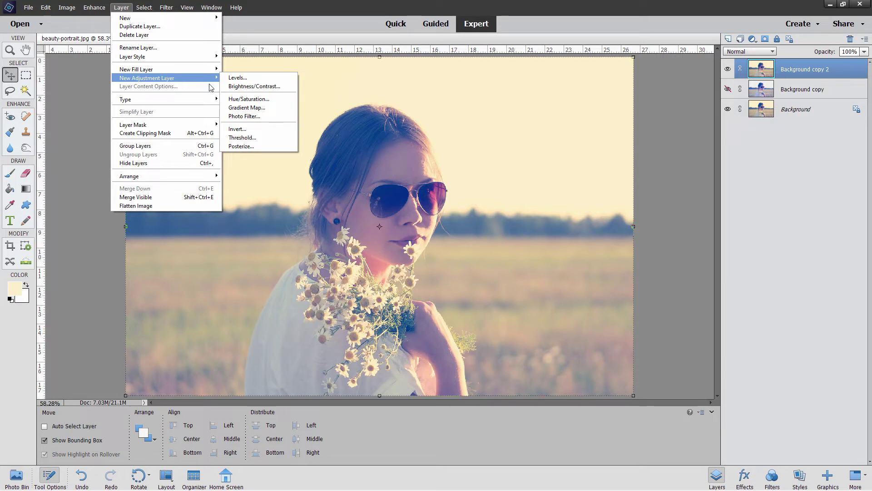
{"action": "left_click", "coordinate": [253, 99]}
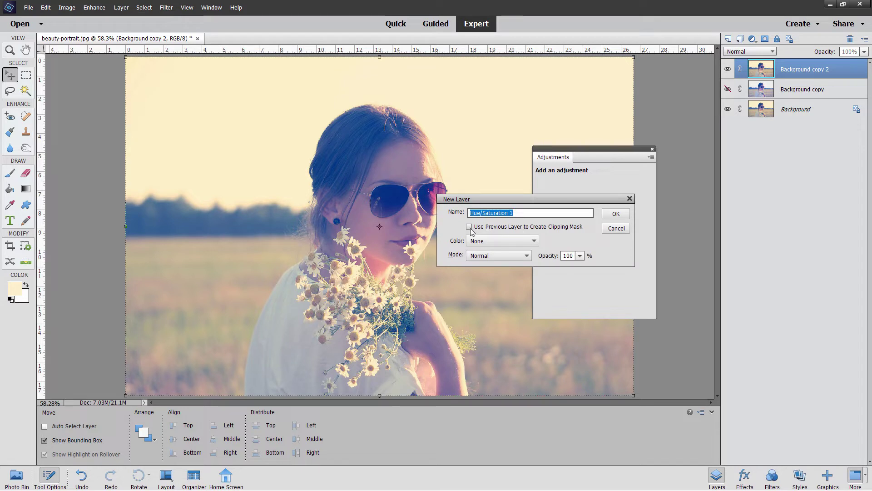
{"action": "left_click", "coordinate": [470, 227]}
{"action": "left_click", "coordinate": [616, 214]}
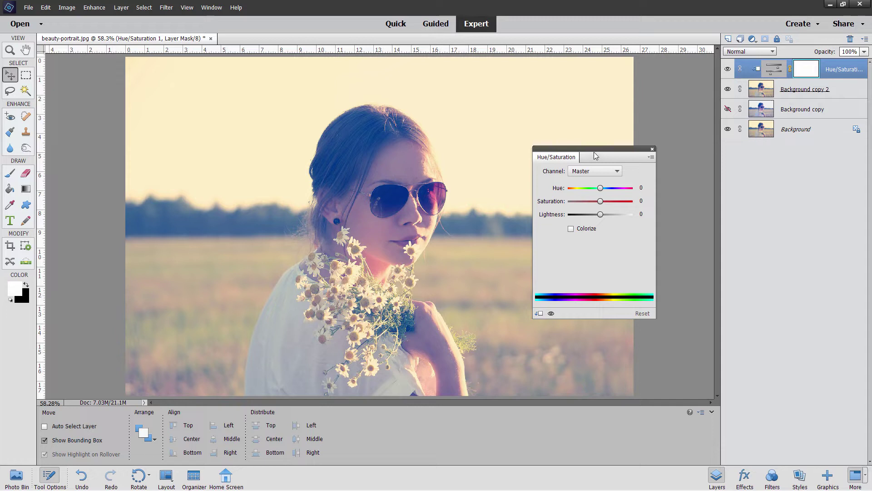
{"action": "left_click_drag", "start_coordinate": [601, 152], "coordinate": [631, 156]}
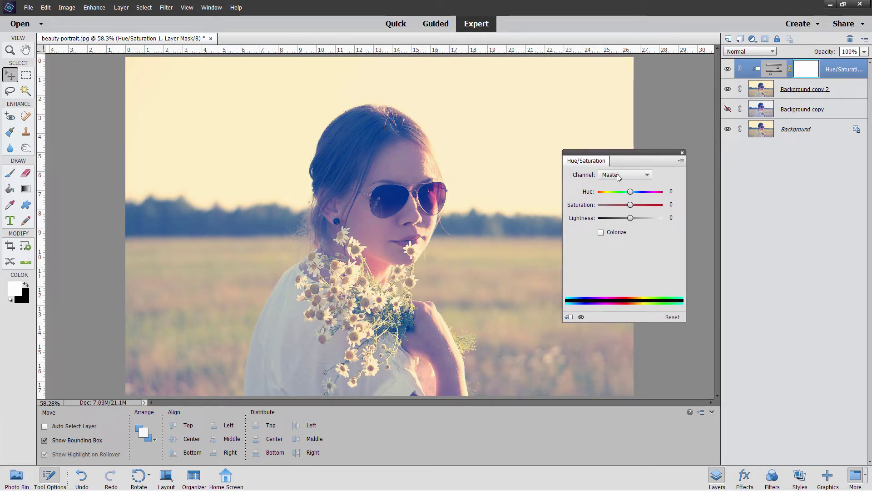
Step: Set the Yellows channel saturation to -100
{"action": "left_click", "coordinate": [642, 176]}
{"action": "left_click", "coordinate": [627, 198]}
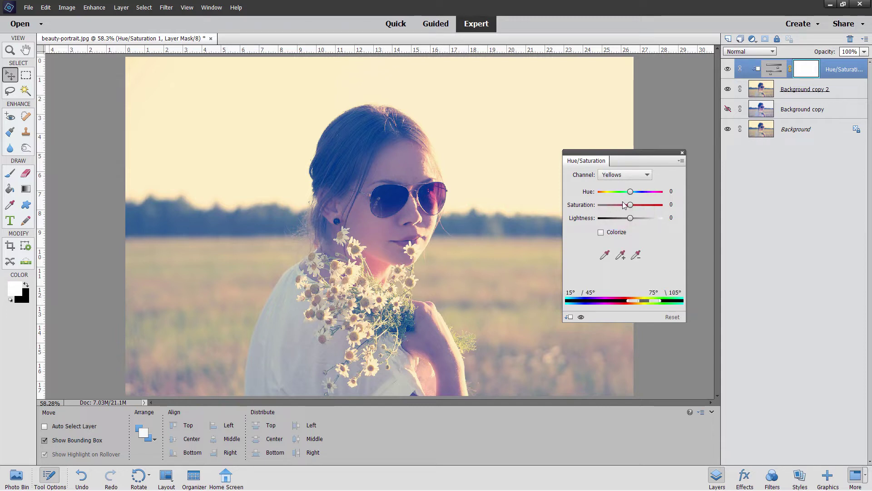
{"action": "left_click_drag", "start_coordinate": [630, 205], "coordinate": [596, 205]}
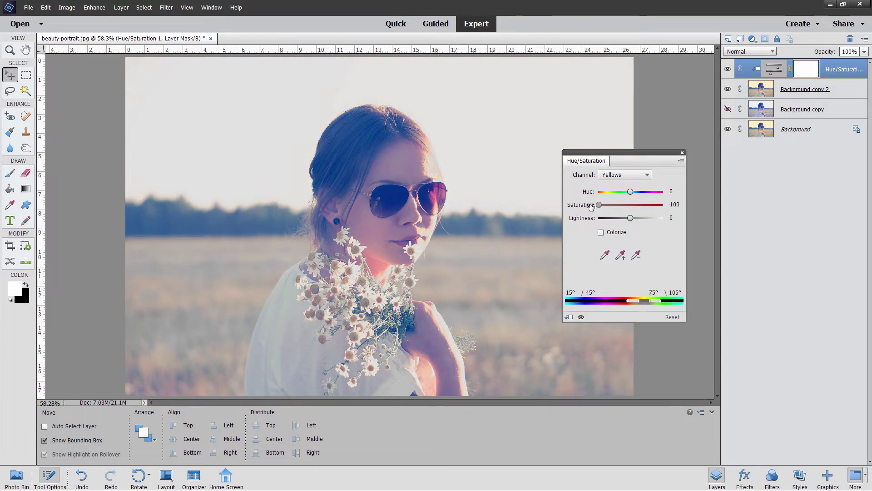
{"action": "left_click_drag", "start_coordinate": [617, 204], "coordinate": [600, 204]}
Step: Show Background copy again, compare by toggling Background copy 2, and reopen the Hue/Saturation settings
{"action": "left_click", "coordinate": [682, 154]}
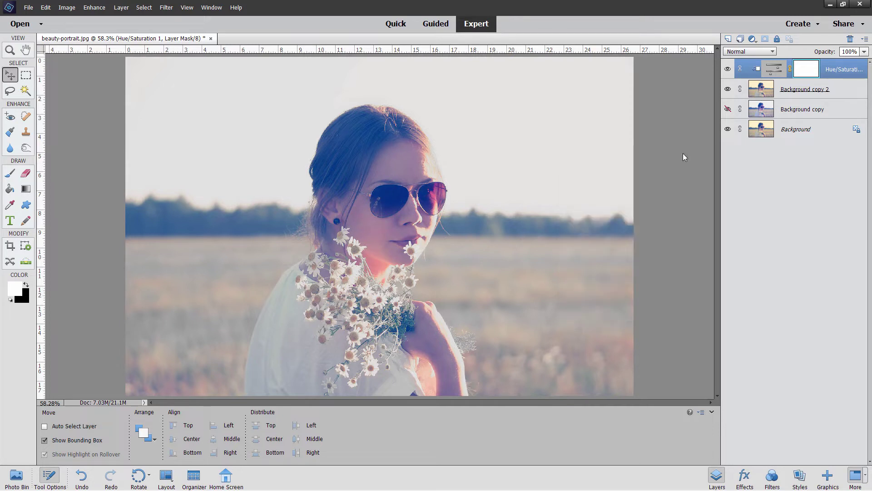
{"action": "left_click", "coordinate": [727, 108]}
{"action": "left_click", "coordinate": [727, 89]}
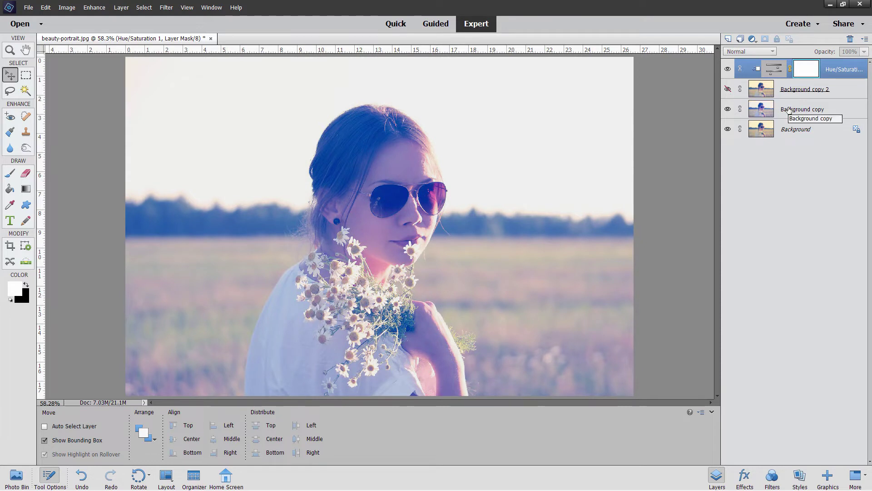
{"action": "left_click", "coordinate": [728, 90]}
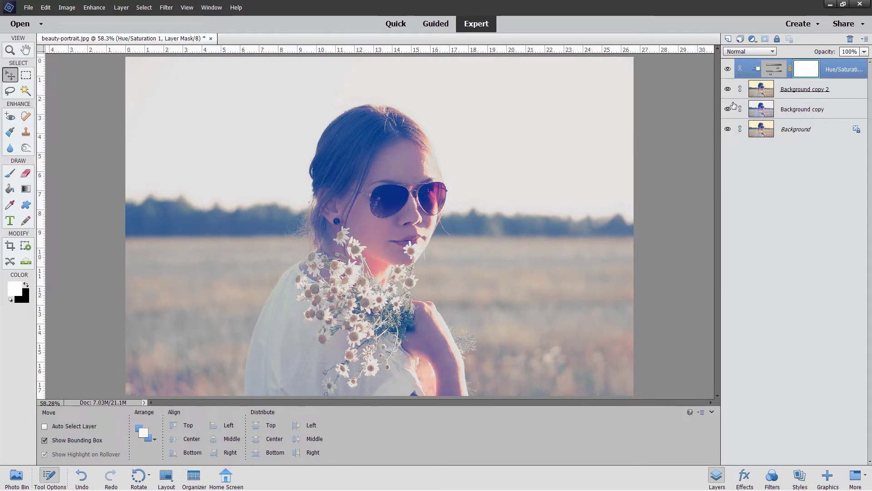
{"action": "double_click", "coordinate": [778, 72]}
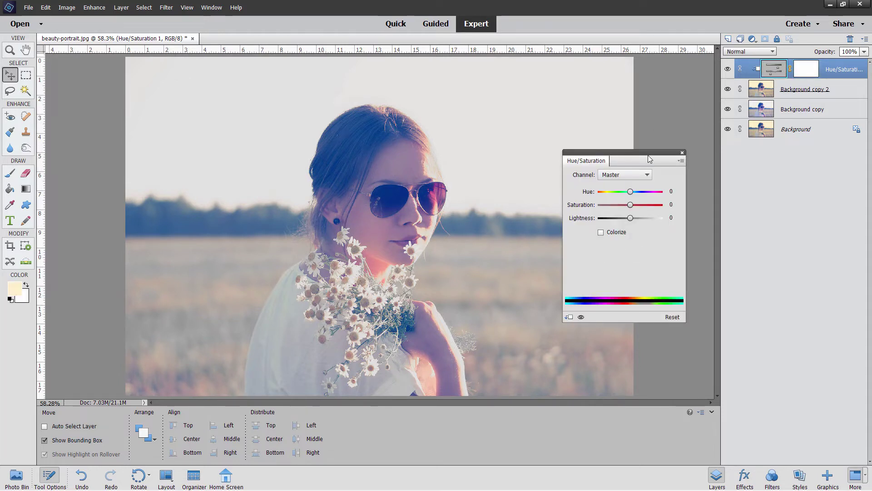
Step: Lower the Blues channel saturation to -22
{"action": "left_click_drag", "start_coordinate": [649, 158], "coordinate": [663, 161]}
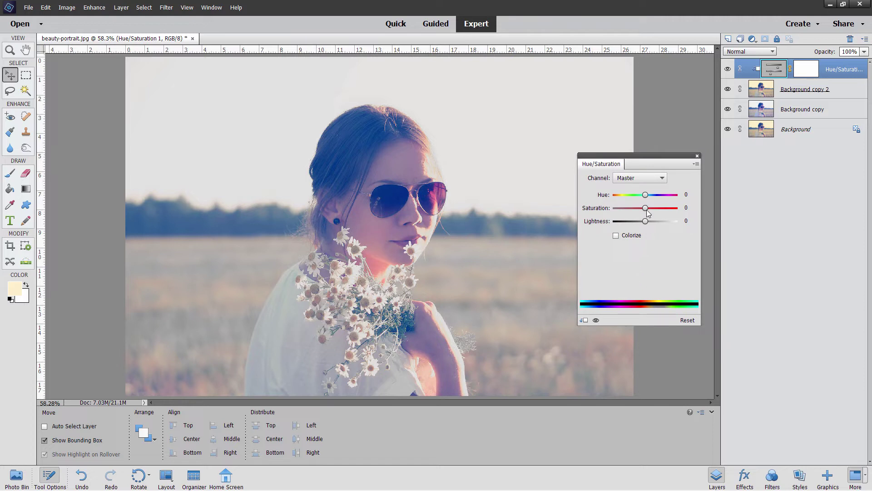
{"action": "left_click", "coordinate": [634, 179]}
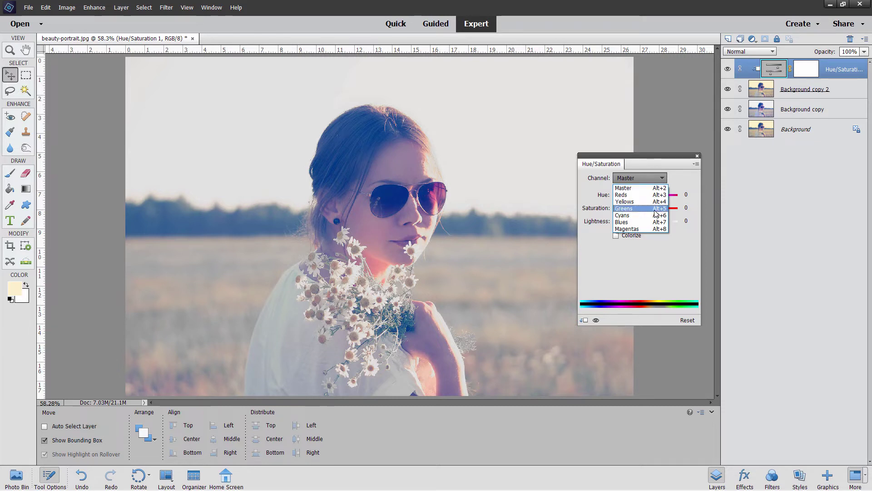
{"action": "left_click", "coordinate": [635, 222]}
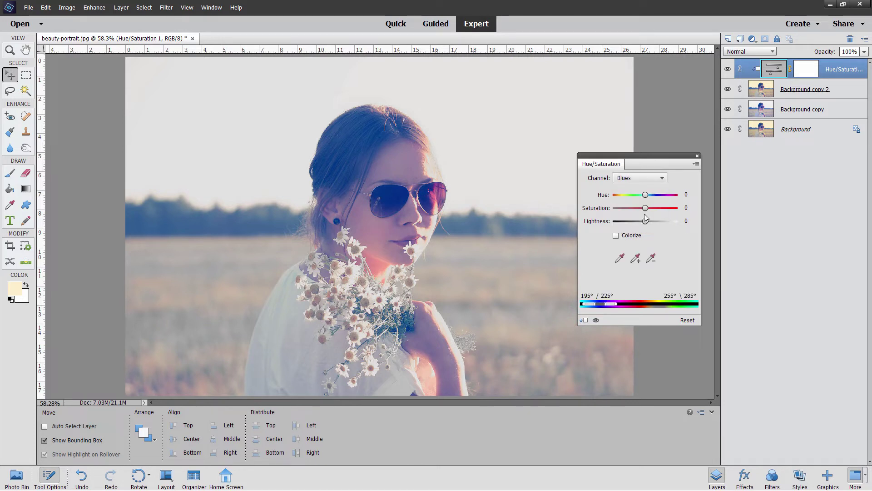
{"action": "mouse_move", "coordinate": [645, 208]}
{"action": "left_mouse_down"}
{"action": "mouse_move", "coordinate": [625, 209]}
{"action": "mouse_move", "coordinate": [638, 206]}
{"action": "left_mouse_up"}
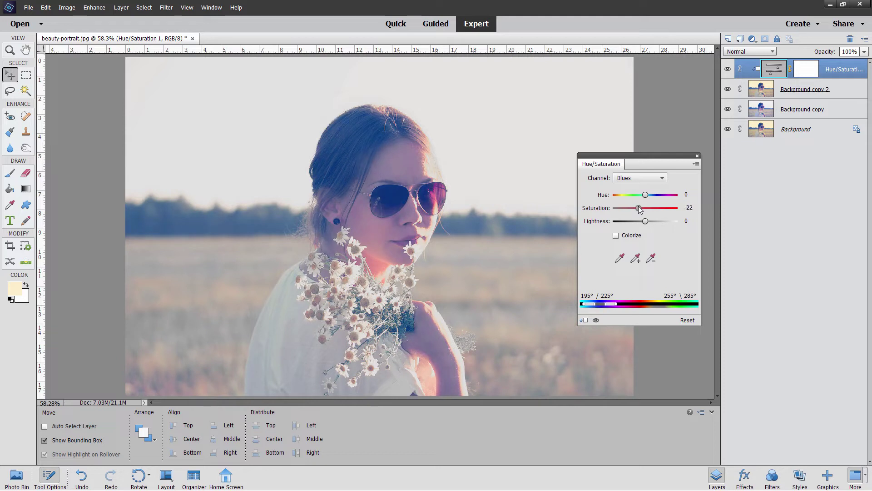
Step: Lower the Reds channel saturation to -22 and close the Hue/Saturation panel
{"action": "left_click", "coordinate": [638, 178]}
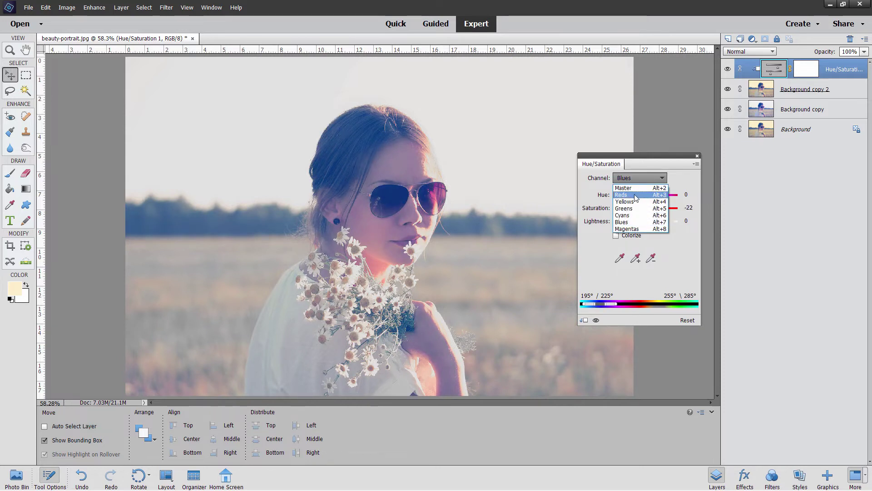
{"action": "left_click", "coordinate": [635, 196]}
{"action": "left_click_drag", "start_coordinate": [645, 208], "coordinate": [639, 208]}
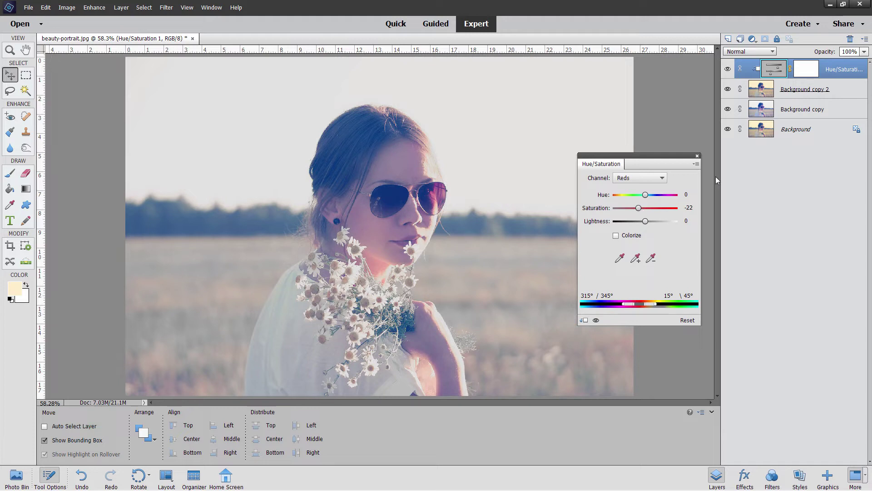
{"action": "left_click", "coordinate": [698, 156]}
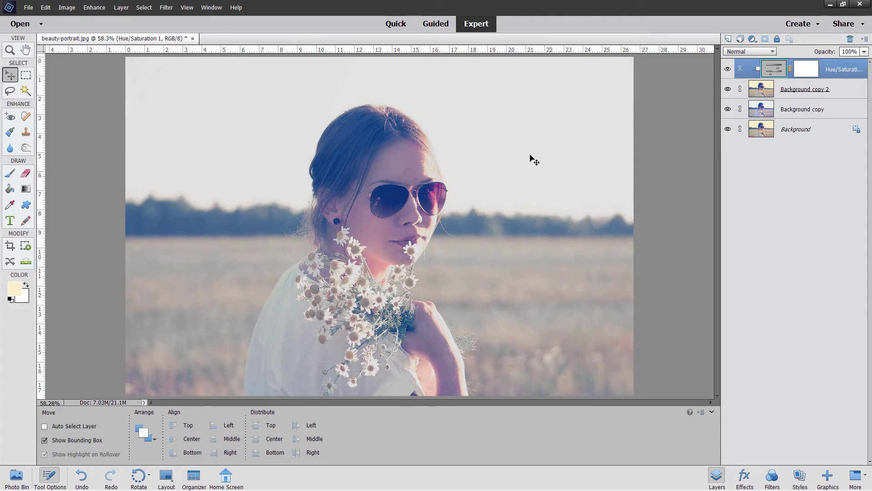
Step: Add a Levels 1 adjustment layer clipped to the layer below
{"action": "left_click", "coordinate": [121, 9]}
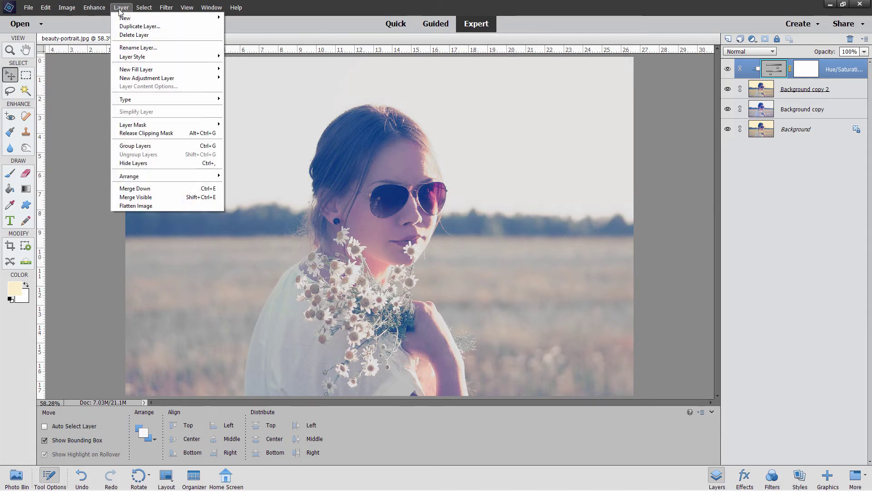
{"action": "mouse_move", "coordinate": [157, 78]}
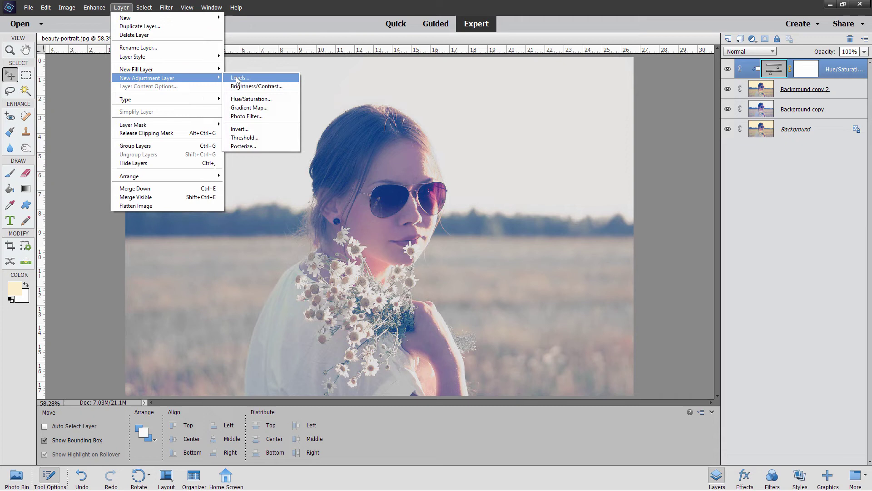
{"action": "left_click", "coordinate": [241, 78]}
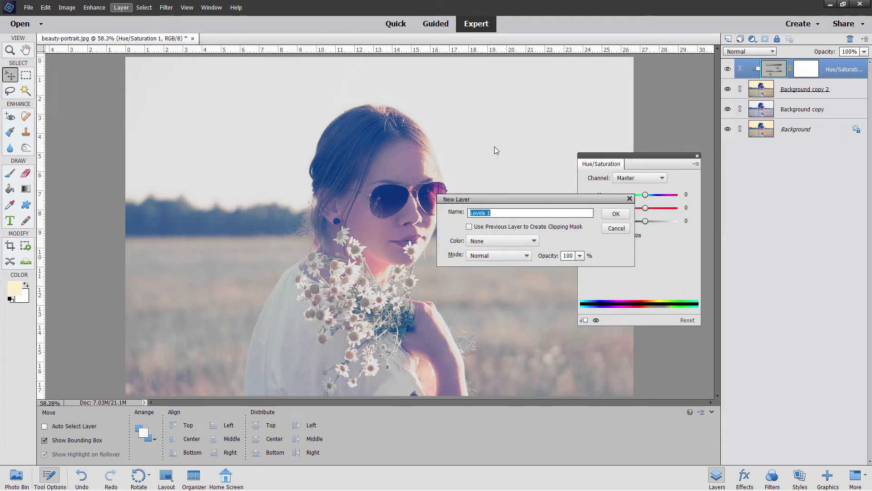
{"action": "left_click", "coordinate": [469, 226]}
{"action": "left_click", "coordinate": [616, 214]}
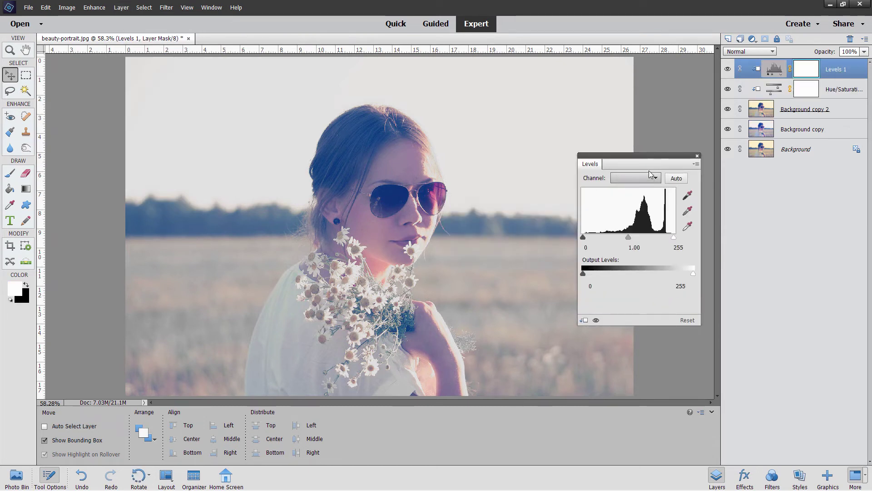
Step: Set the Levels input values to 33, 0.90 and 236
{"action": "left_click_drag", "start_coordinate": [642, 157], "coordinate": [593, 159]}
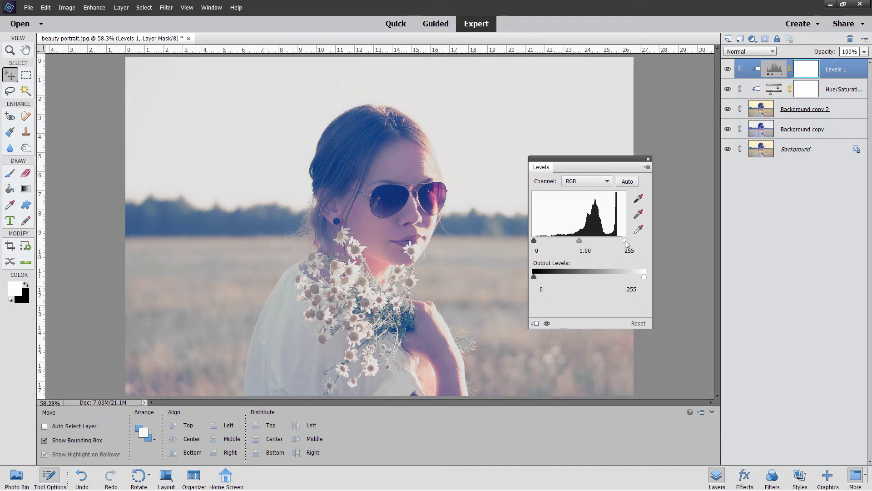
{"action": "left_click_drag", "start_coordinate": [625, 244], "coordinate": [619, 244]}
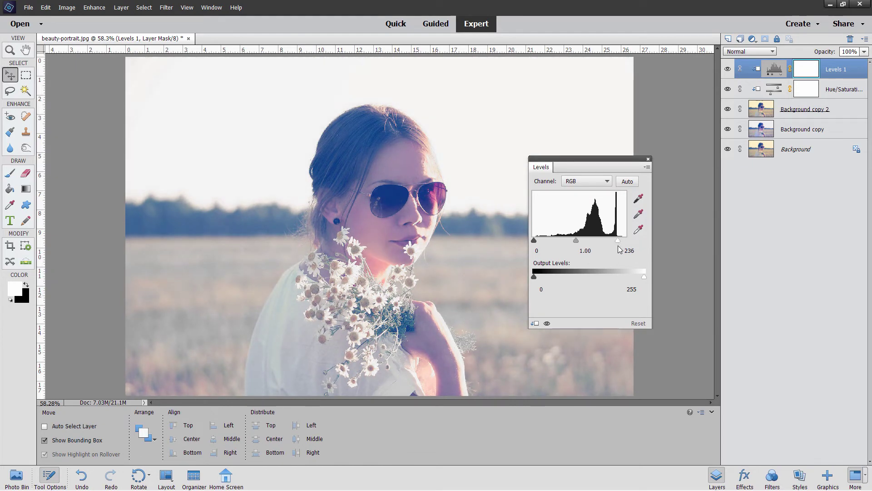
{"action": "left_click_drag", "start_coordinate": [535, 244], "coordinate": [586, 243]}
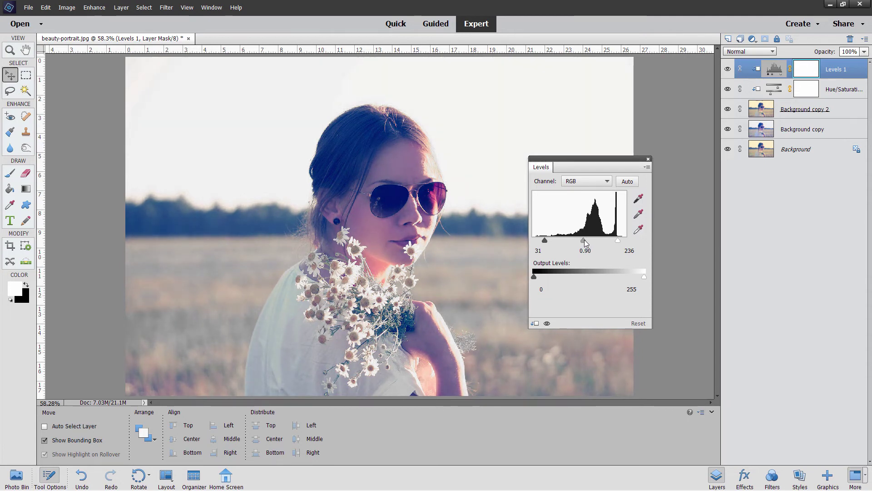
{"action": "left_click_drag", "start_coordinate": [586, 243], "coordinate": [546, 241]}
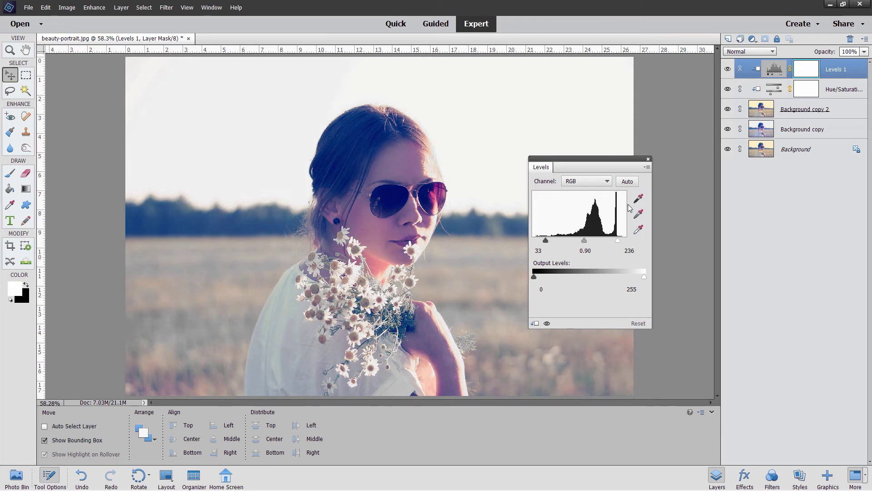
Step: Close the Levels adjustment panel to view the adjusted portrait
{"action": "left_click", "coordinate": [648, 159]}
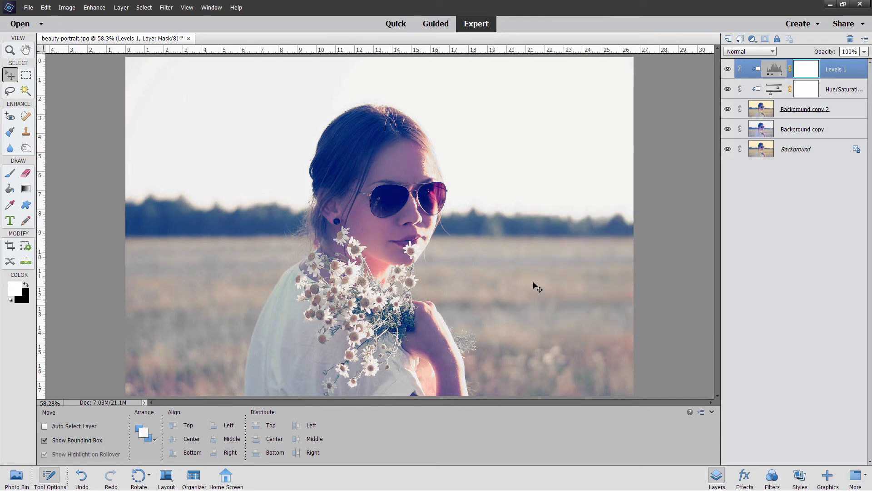
Step: Set Hue/Saturation Master saturation to +6, check Greens at +35, then close the panel
{"action": "double_click", "coordinate": [773, 92]}
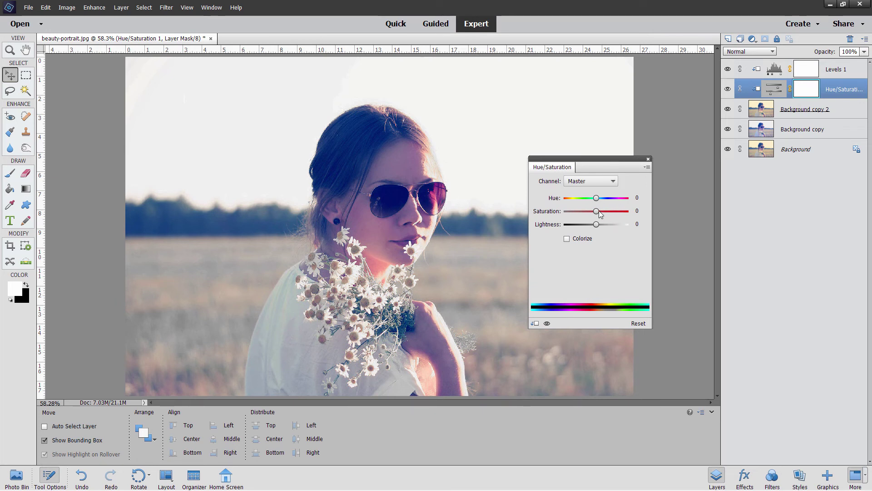
{"action": "mouse_move", "coordinate": [598, 211]}
{"action": "left_mouse_down"}
{"action": "mouse_move", "coordinate": [604, 207]}
{"action": "mouse_move", "coordinate": [598, 211]}
{"action": "left_mouse_up"}
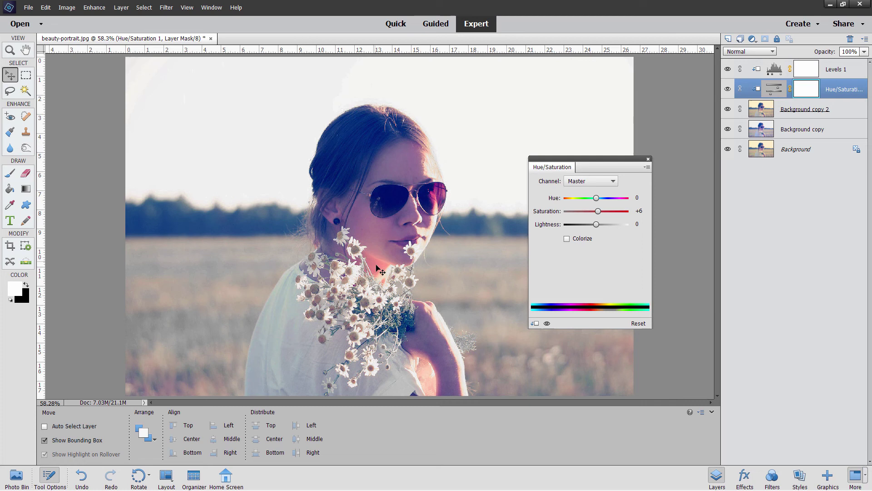
{"action": "left_click", "coordinate": [578, 180]}
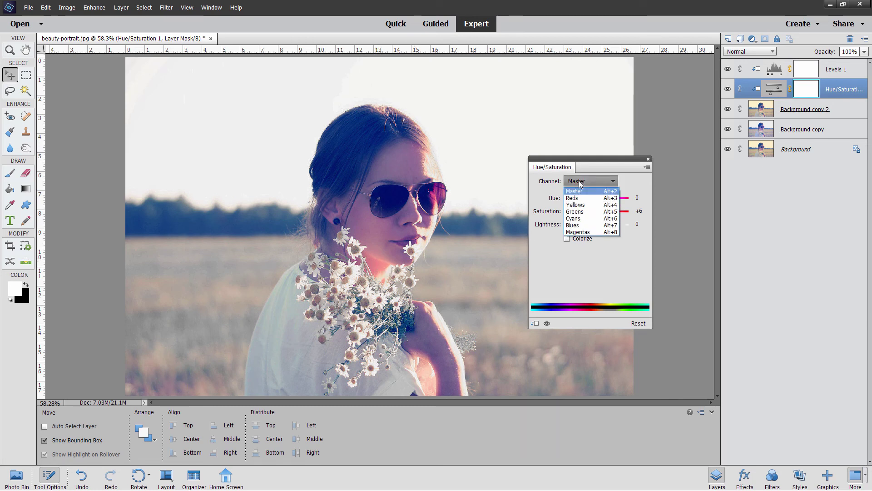
{"action": "left_click", "coordinate": [583, 195]}
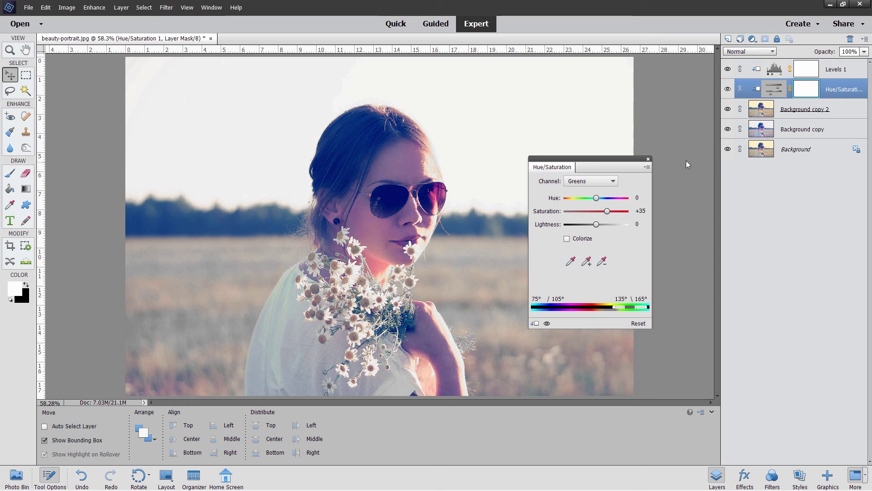
{"action": "left_click", "coordinate": [648, 159]}
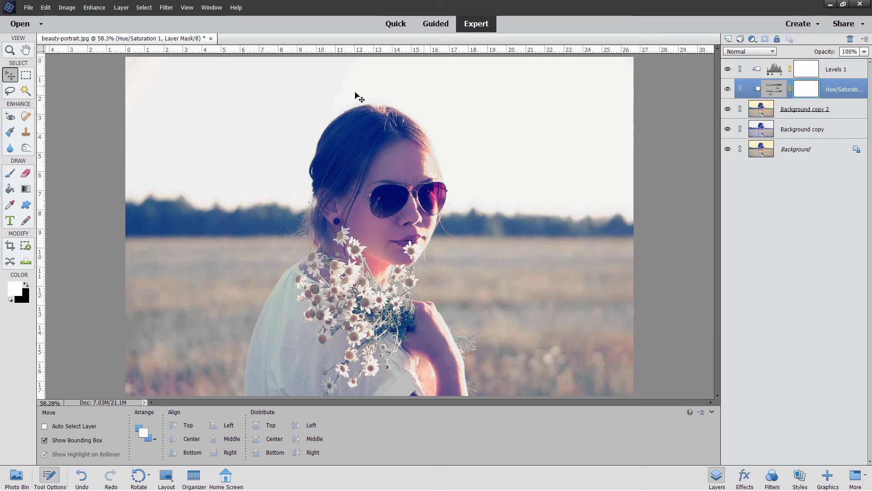